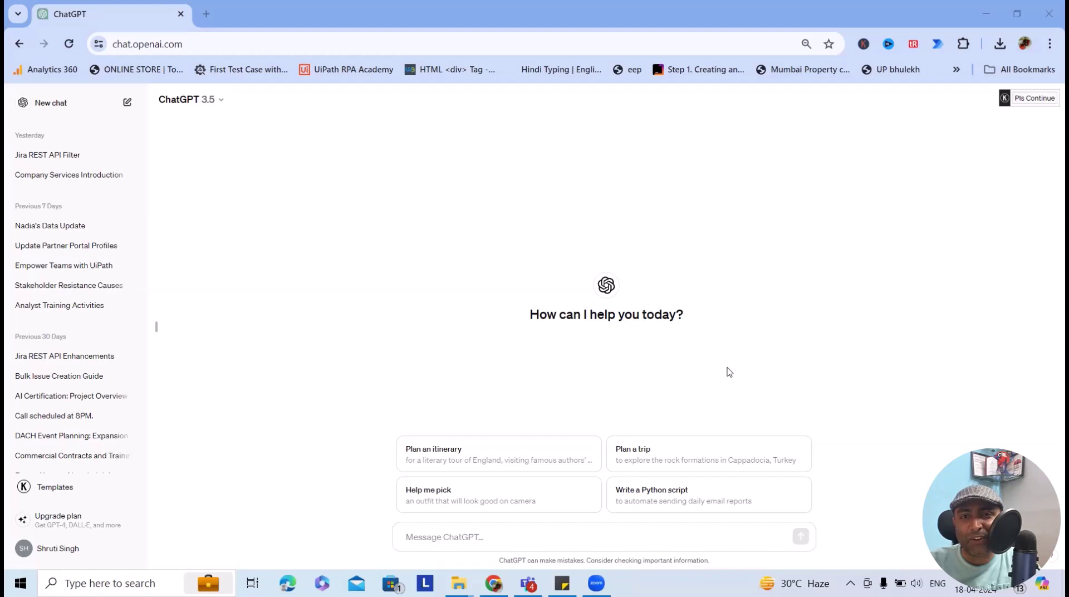
Ask ChatGPT for all positive and negative login page test cases and read through the reply
{"action": "left_click", "coordinate": [450, 545]}
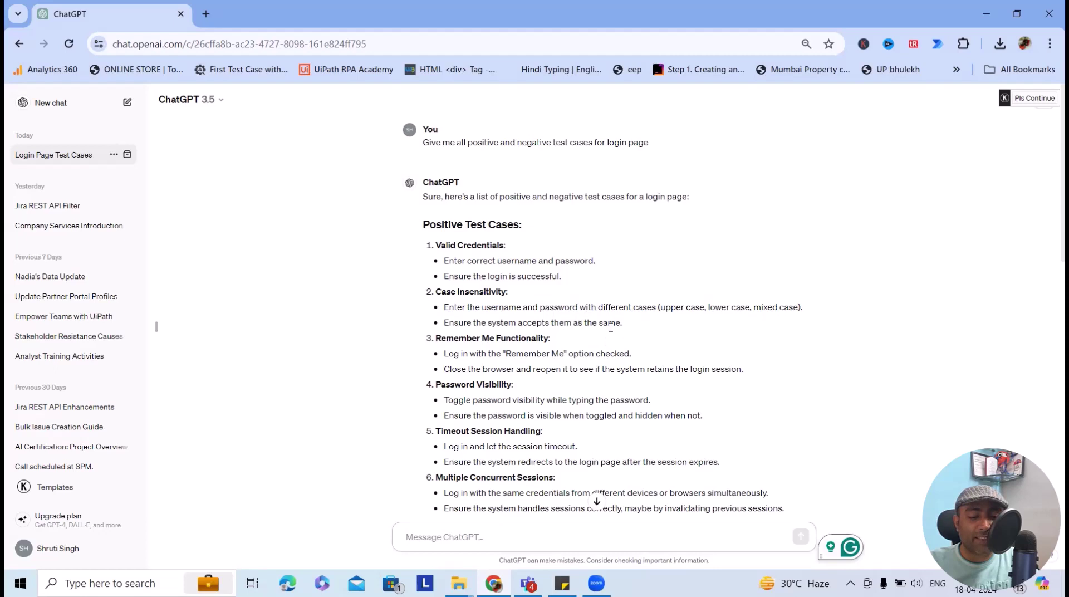
{"action": "scroll", "coordinate": [469, 341], "scroll_direction": "down", "scroll_amount": 1}
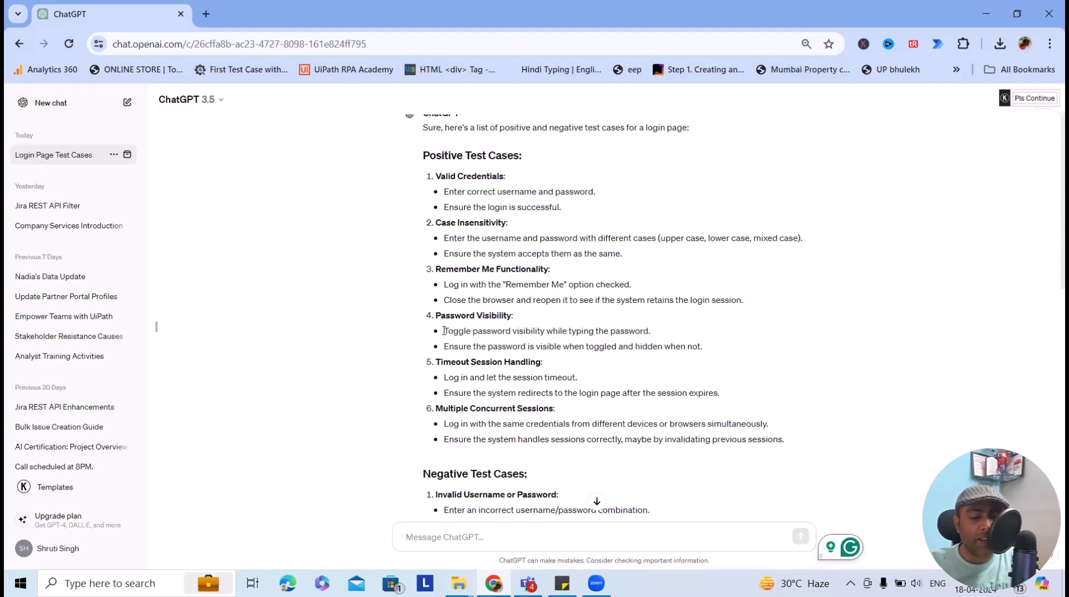
{"action": "left_click_drag", "start_coordinate": [446, 333], "coordinate": [659, 330]}
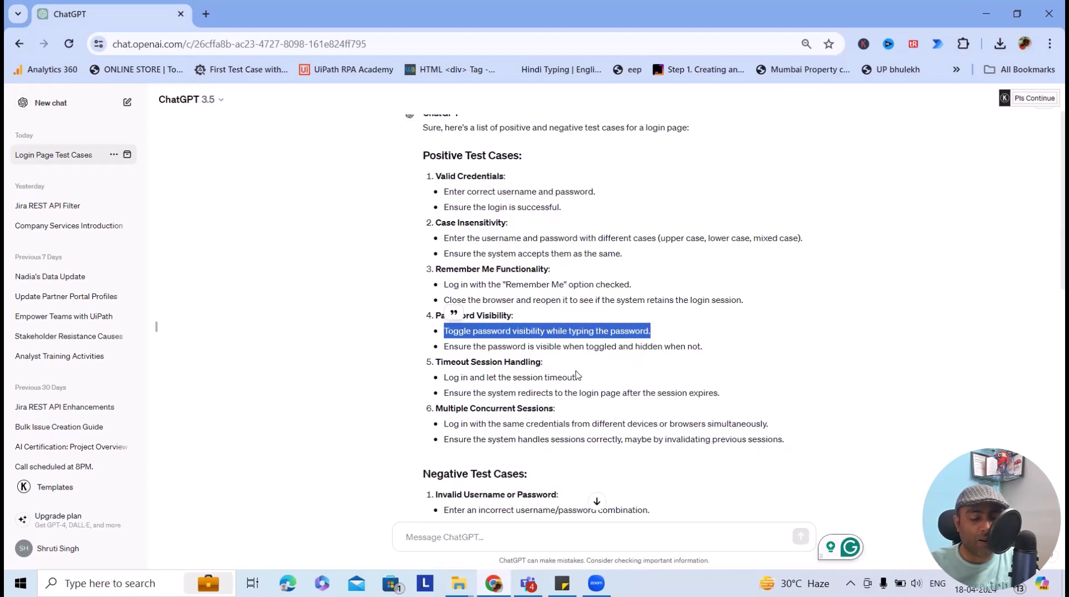
{"action": "left_click", "coordinate": [583, 371]}
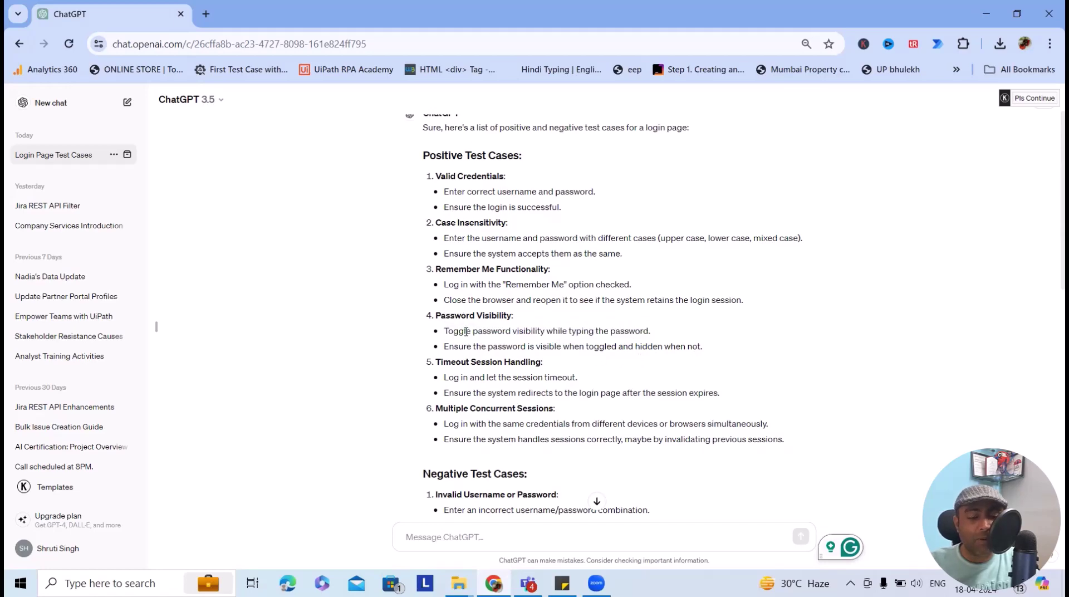
{"action": "scroll", "coordinate": [466, 332], "scroll_direction": "down", "scroll_amount": 4}
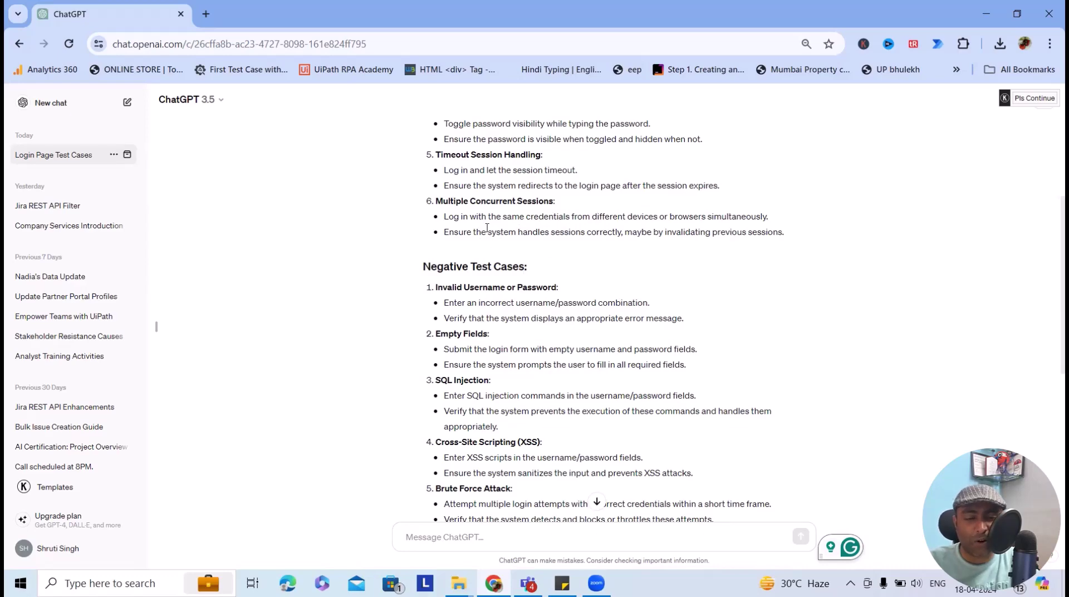
{"action": "scroll", "coordinate": [538, 371], "scroll_direction": "down", "scroll_amount": 4}
{"action": "scroll", "coordinate": [535, 358], "scroll_direction": "up", "scroll_amount": 3}
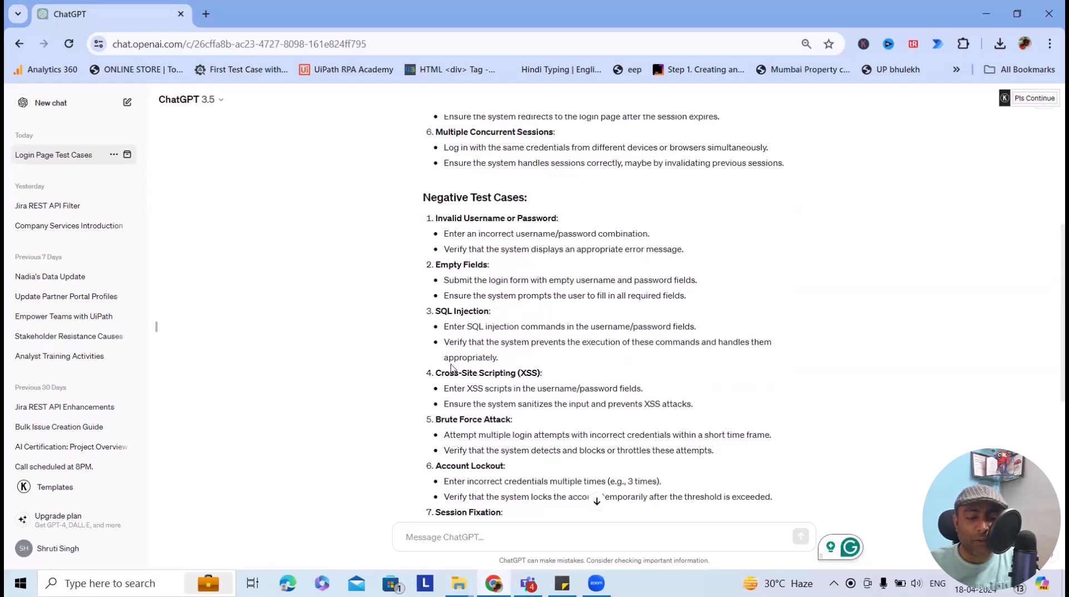
{"action": "scroll", "coordinate": [451, 368], "scroll_direction": "down", "scroll_amount": 1}
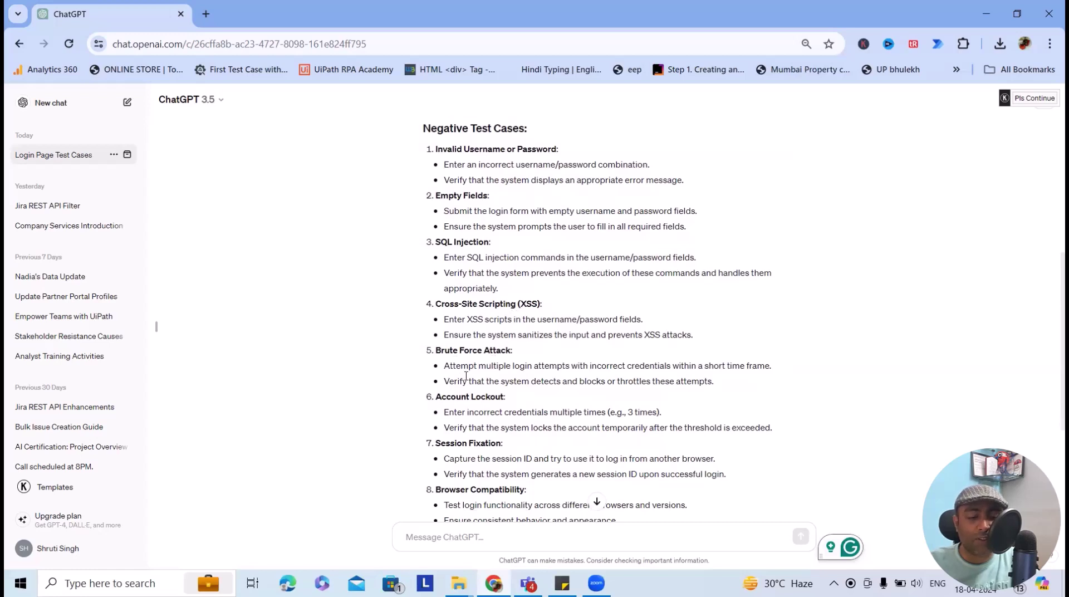
{"action": "left_click_drag", "start_coordinate": [456, 366], "coordinate": [778, 370]}
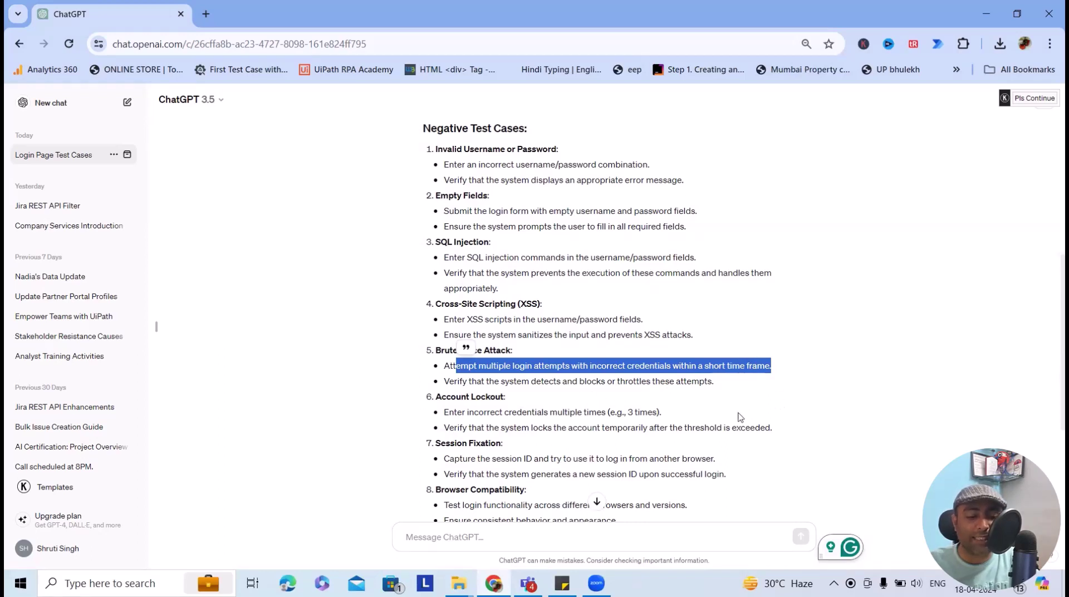
{"action": "scroll", "coordinate": [594, 427], "scroll_direction": "down", "scroll_amount": 4}
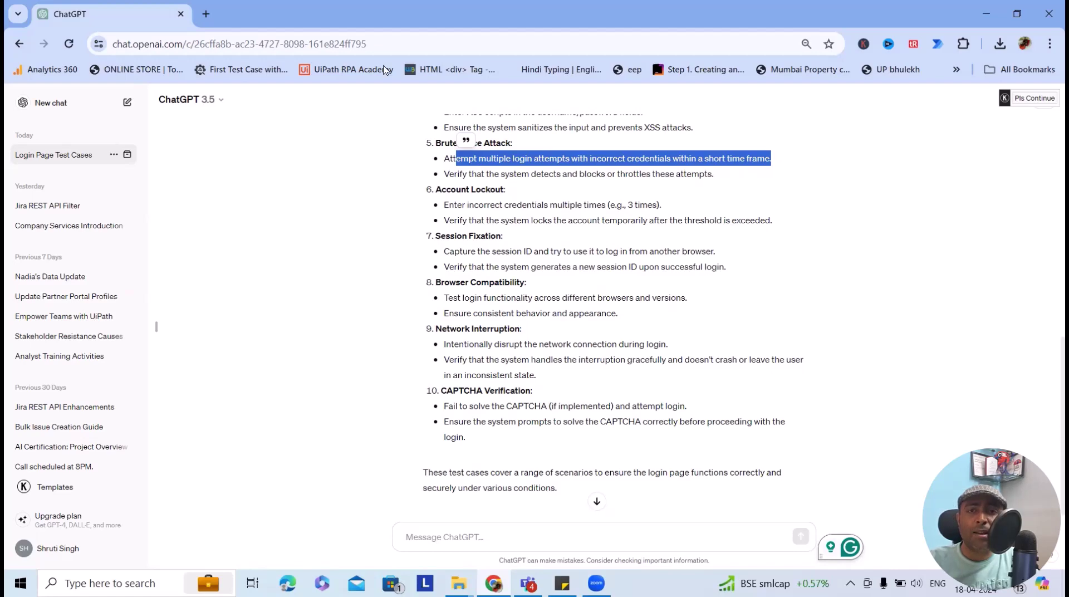
Resend the earlier login page prompt with 'with steps, expected result and priority in tabular format' appended
{"action": "scroll", "coordinate": [641, 255], "scroll_direction": "up", "scroll_amount": 5}
{"action": "scroll", "coordinate": [641, 255], "scroll_direction": "up", "scroll_amount": 2}
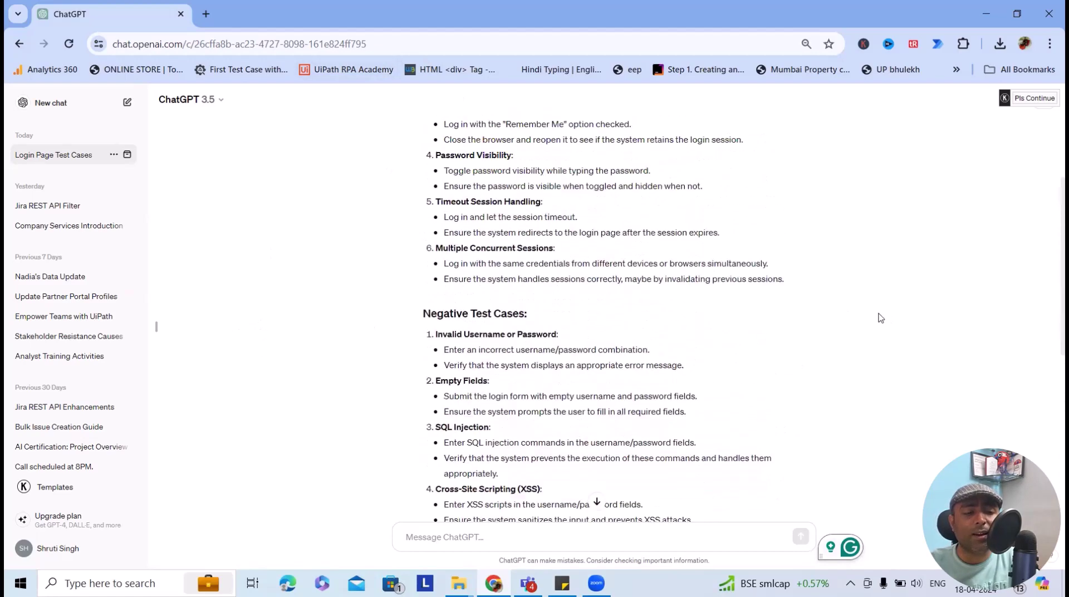
{"action": "scroll", "coordinate": [806, 318], "scroll_direction": "down", "scroll_amount": 2}
{"action": "scroll", "coordinate": [800, 313], "scroll_direction": "up", "scroll_amount": 7}
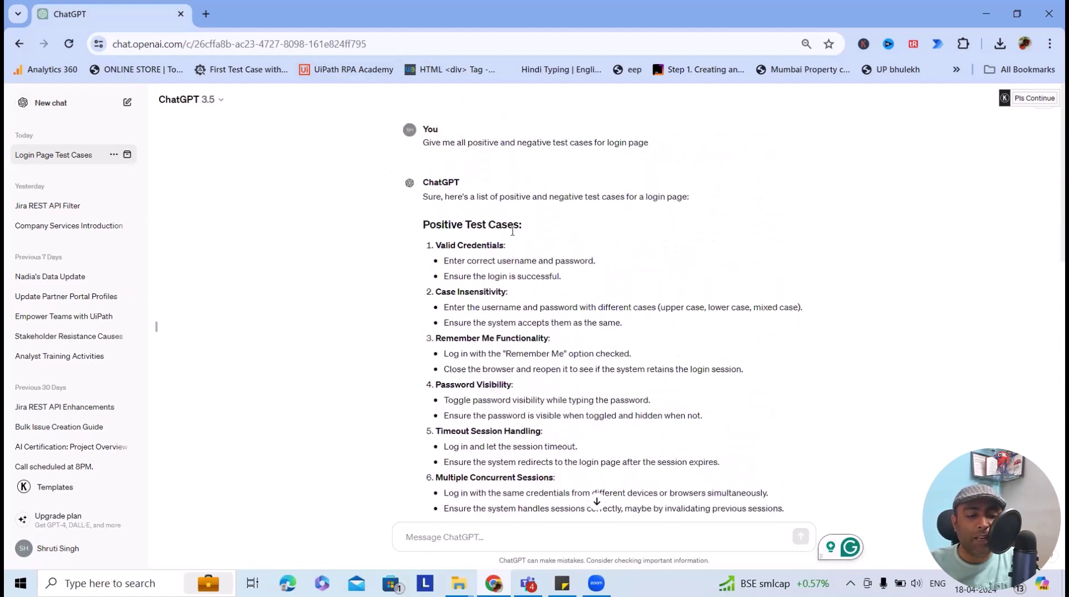
{"action": "left_click_drag", "start_coordinate": [421, 144], "coordinate": [554, 157]}
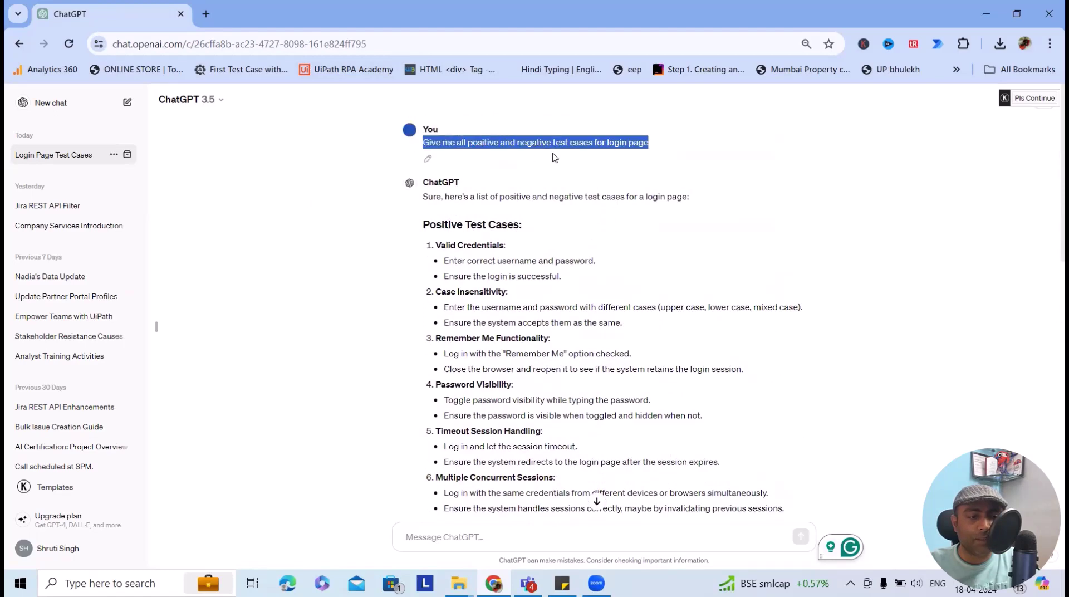
{"action": "left_click", "coordinate": [630, 158]}
{"action": "left_click_drag", "start_coordinate": [663, 147], "coordinate": [594, 144]}
{"action": "left_click", "coordinate": [593, 145]}
{"action": "left_click_drag", "start_coordinate": [444, 159], "coordinate": [434, 537]}
{"action": "left_click", "coordinate": [653, 538]}
{"action": "type", "text": "with steps"}
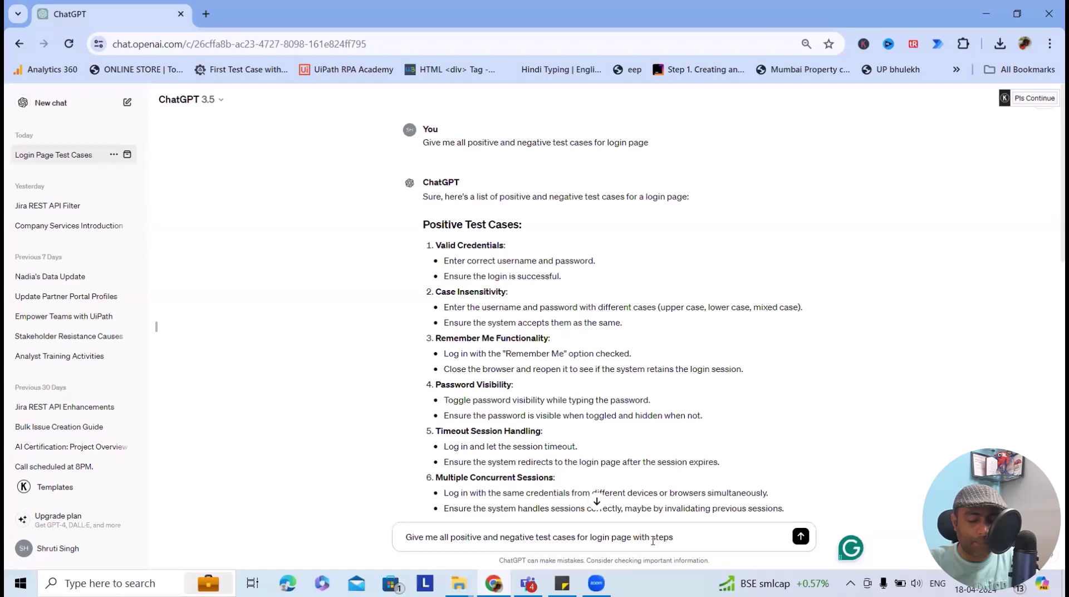
{"action": "type", "text": ", expected res"}
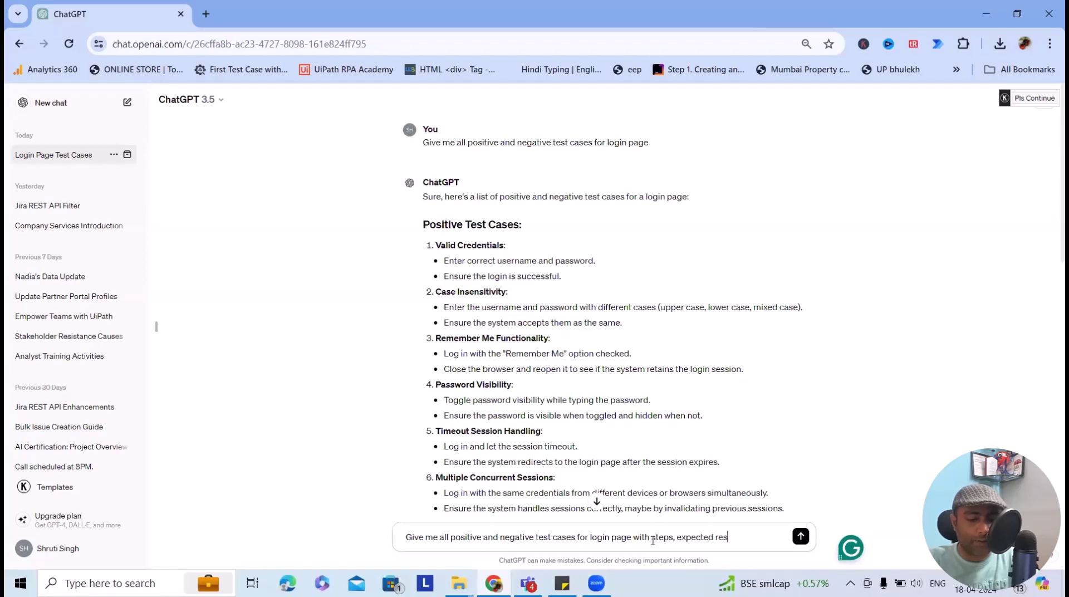
{"action": "type", "text": "ult and priority in tabular format"}
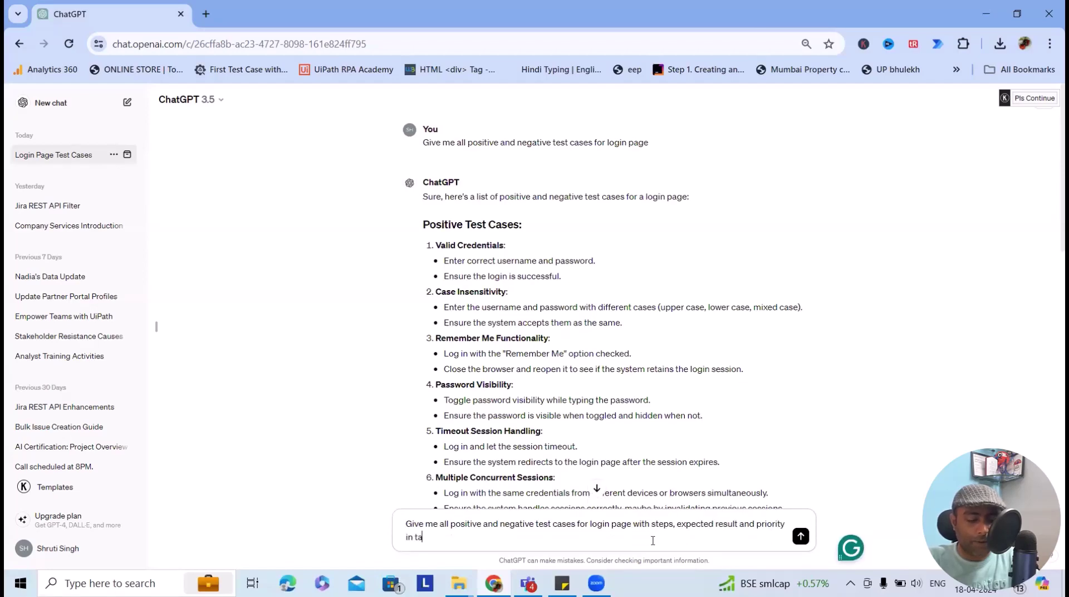
{"action": "key", "text": "Return"}
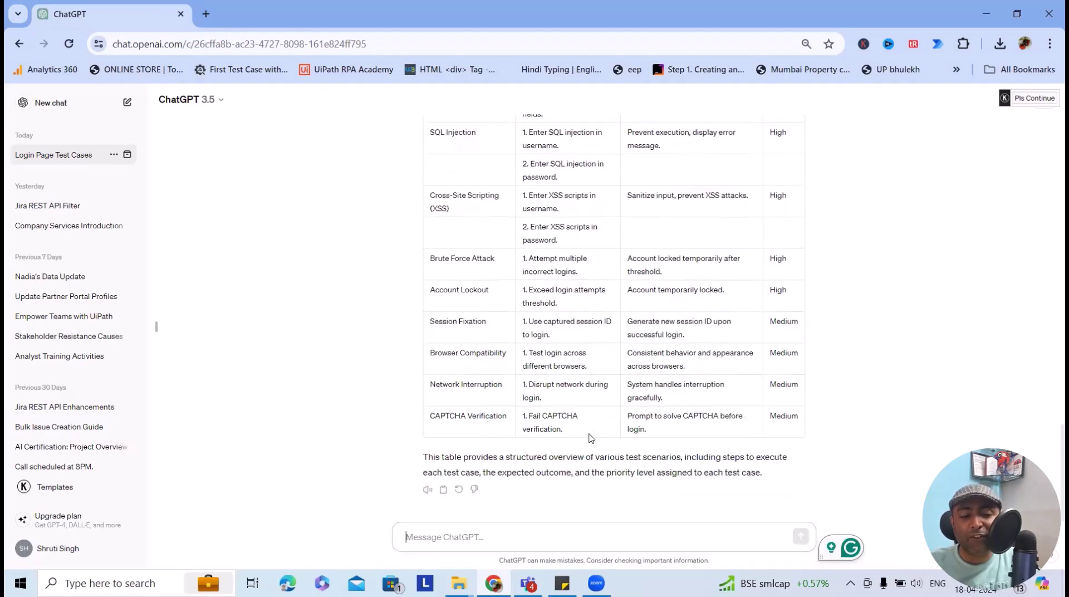
{"action": "scroll", "coordinate": [591, 438], "scroll_direction": "up", "scroll_amount": 15}
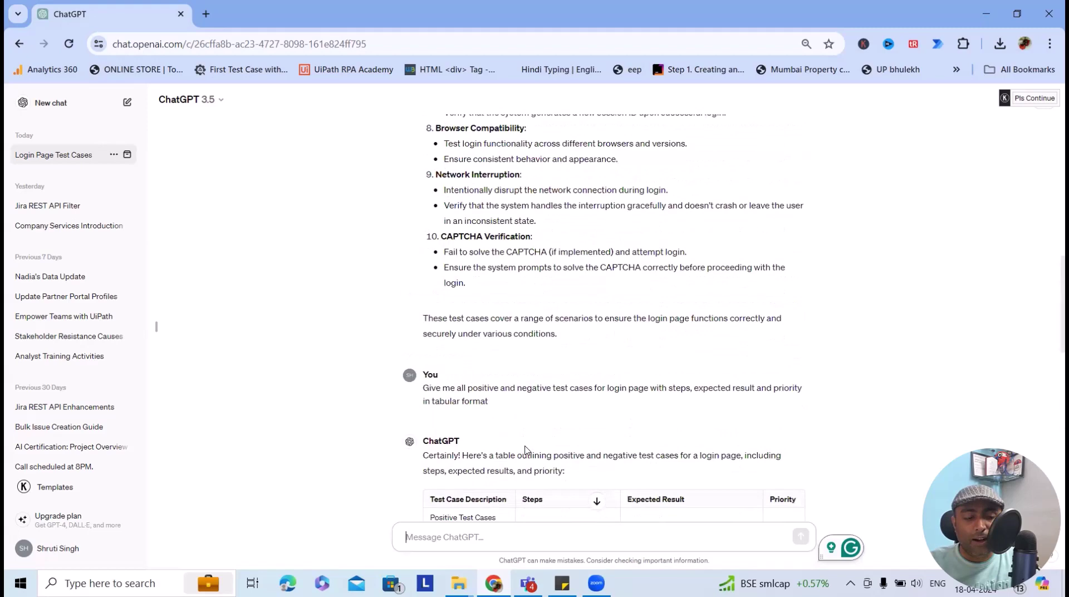
{"action": "scroll", "coordinate": [526, 450], "scroll_direction": "down", "scroll_amount": 5}
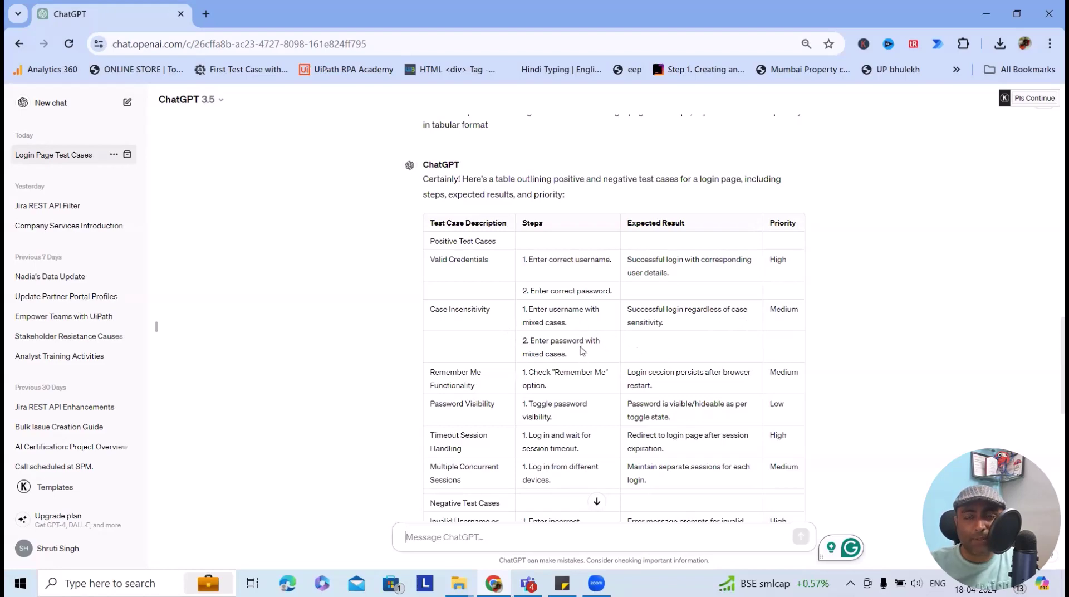
{"action": "scroll", "coordinate": [583, 357], "scroll_direction": "down", "scroll_amount": 5}
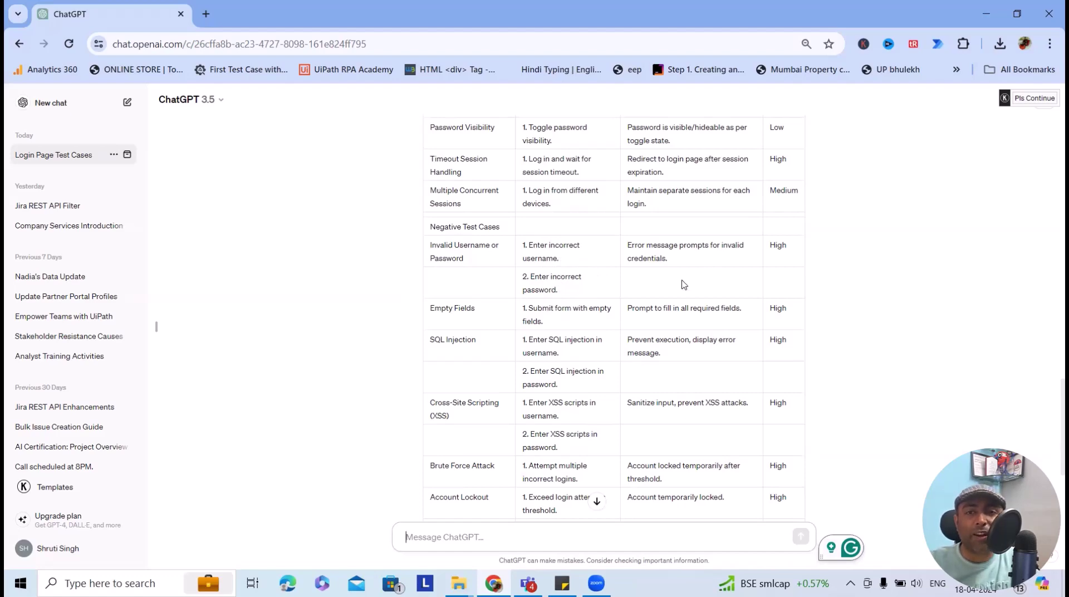
{"action": "scroll", "coordinate": [730, 303], "scroll_direction": "down", "scroll_amount": 5}
{"action": "scroll", "coordinate": [724, 312], "scroll_direction": "up", "scroll_amount": 12}
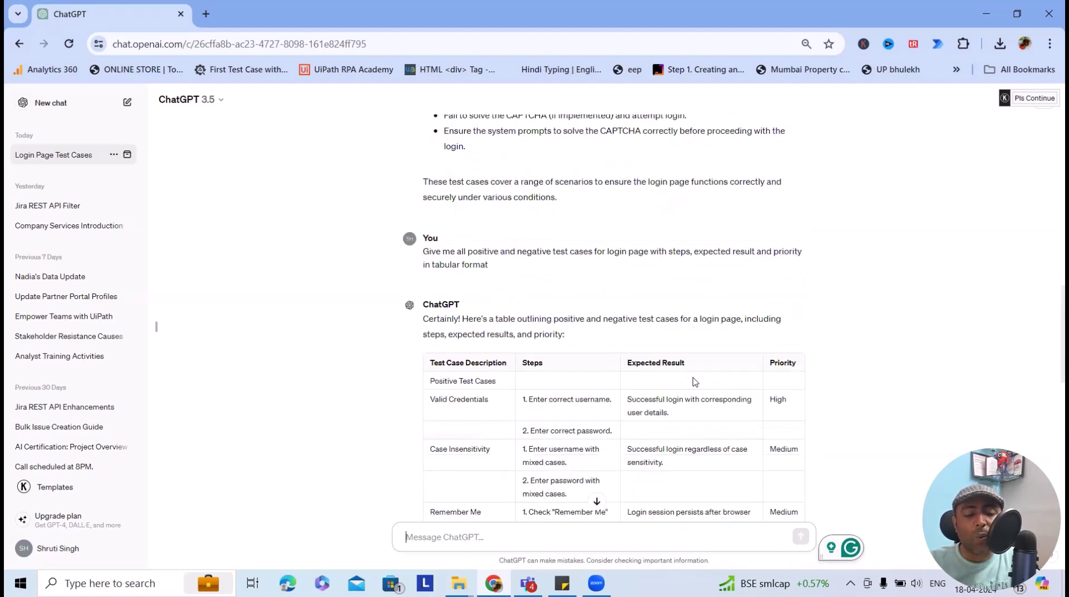
{"action": "scroll", "coordinate": [693, 385], "scroll_direction": "up", "scroll_amount": 2}
{"action": "scroll", "coordinate": [693, 390], "scroll_direction": "down", "scroll_amount": 6}
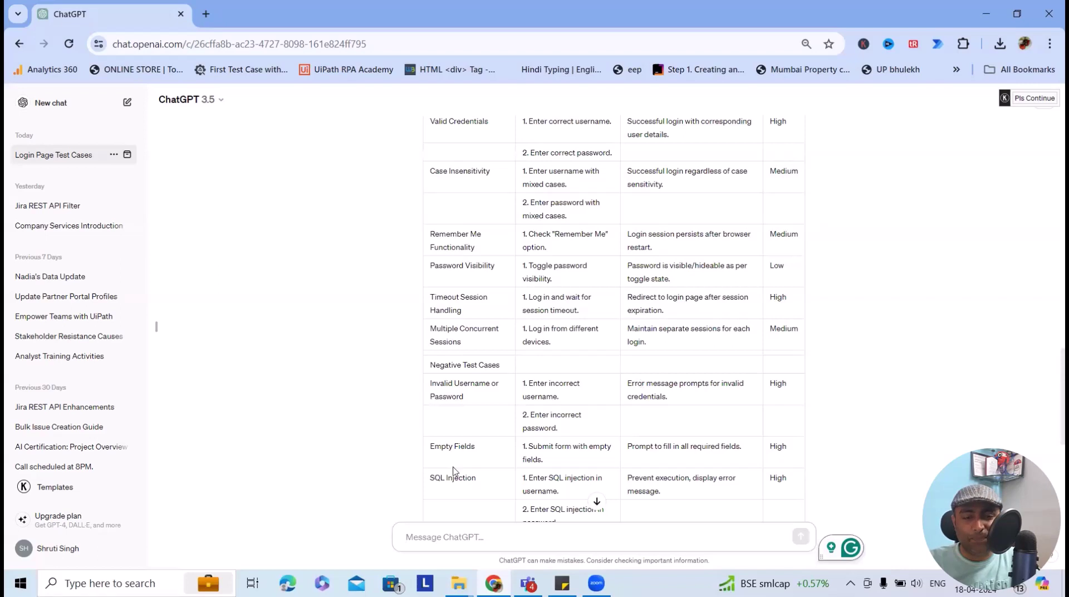
{"action": "type", "text": "generat e"}
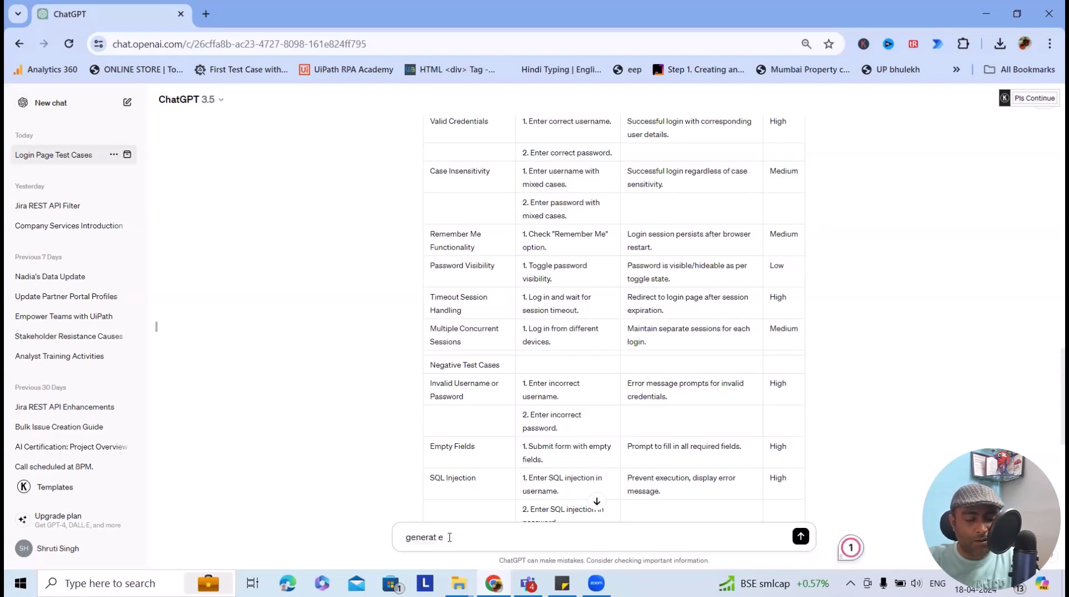
Correct the prompt to request test data for the above test cases in a table
{"action": "key", "text": "BackSpace"}
{"action": "key", "text": "BackSpace"}
{"action": "type", "text": "e test d"}
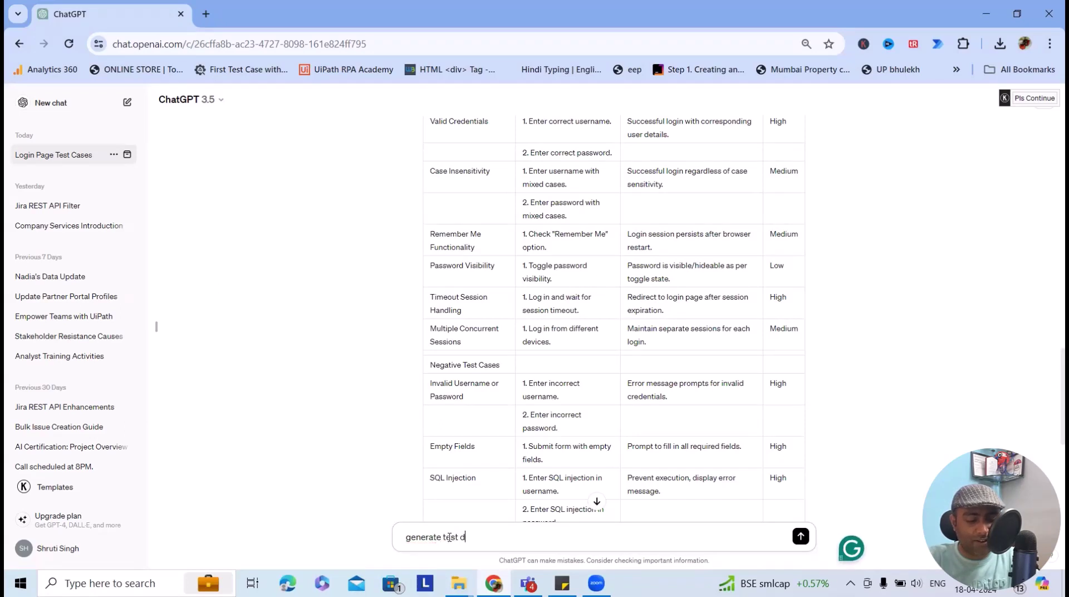
{"action": "type", "text": "ata for "}
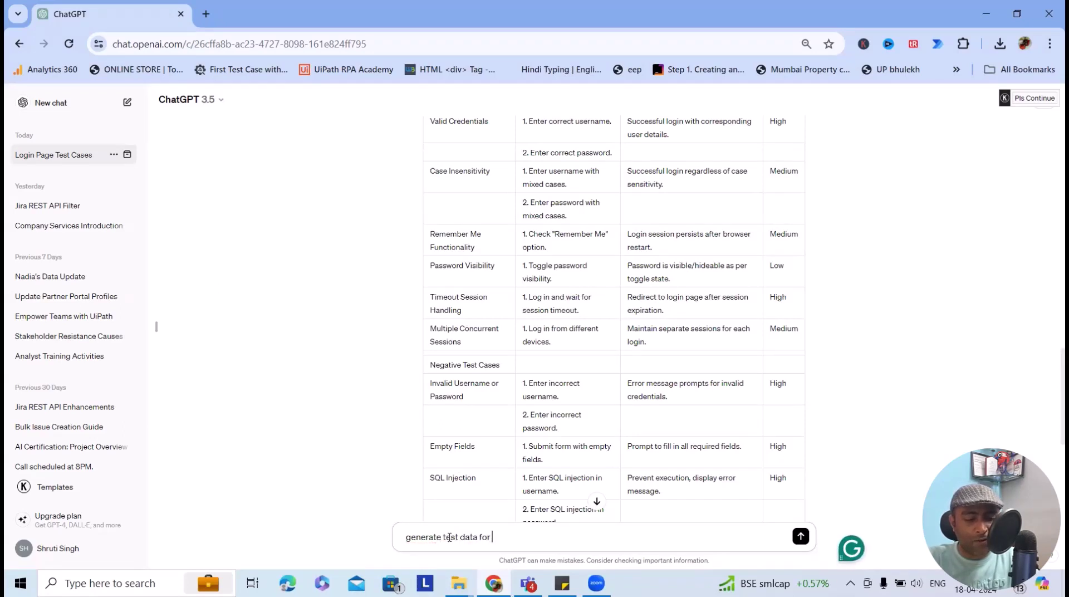
{"action": "type", "text": "above t"}
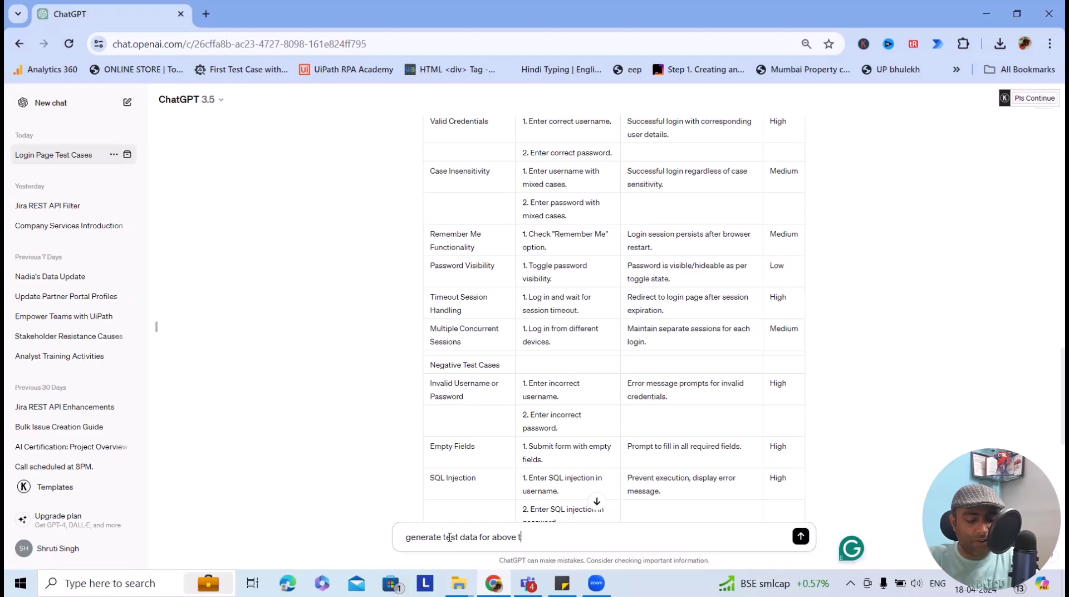
{"action": "type", "text": "est cases in table"}
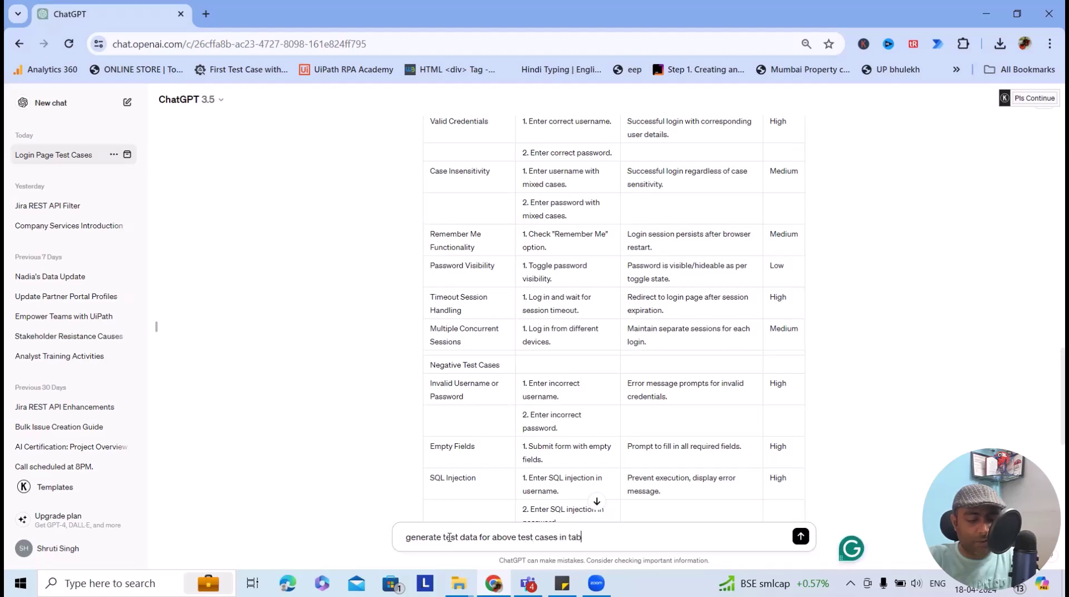
Scroll through the test data tables of usernames, passwords and expected results
{"action": "mouse_move", "coordinate": [459, 583]}
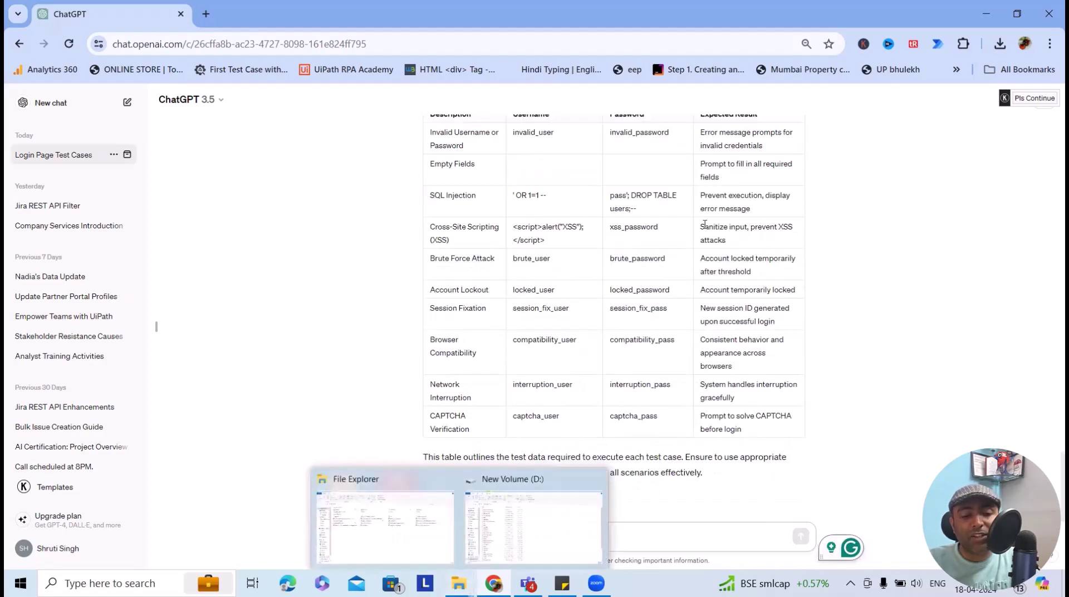
{"action": "scroll", "coordinate": [790, 327], "scroll_direction": "up", "scroll_amount": 6}
{"action": "scroll", "coordinate": [790, 328], "scroll_direction": "up", "scroll_amount": 1}
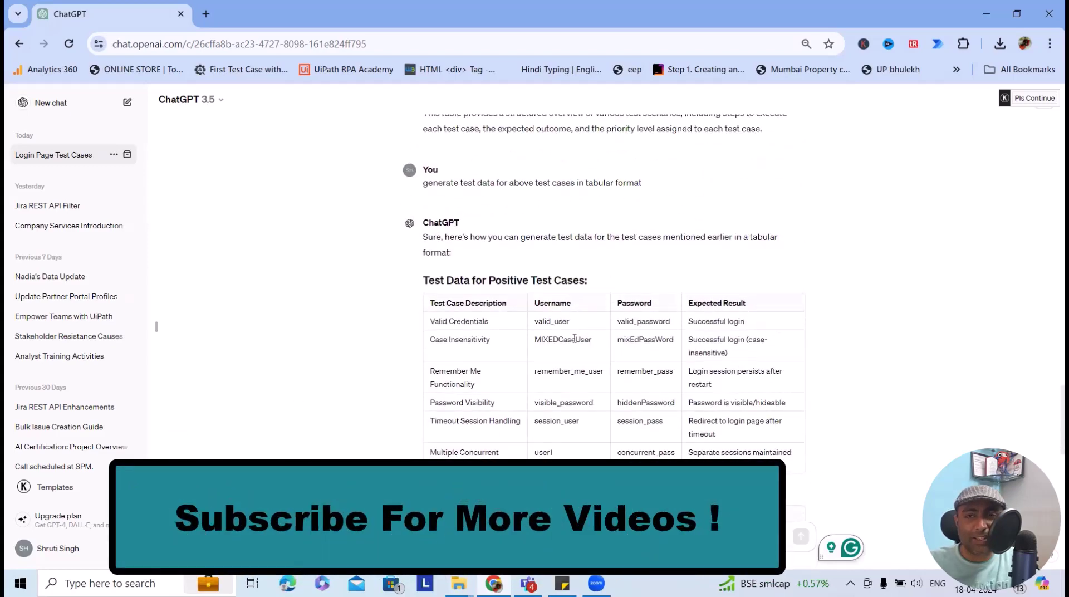
{"action": "scroll", "coordinate": [513, 348], "scroll_direction": "down", "scroll_amount": 5}
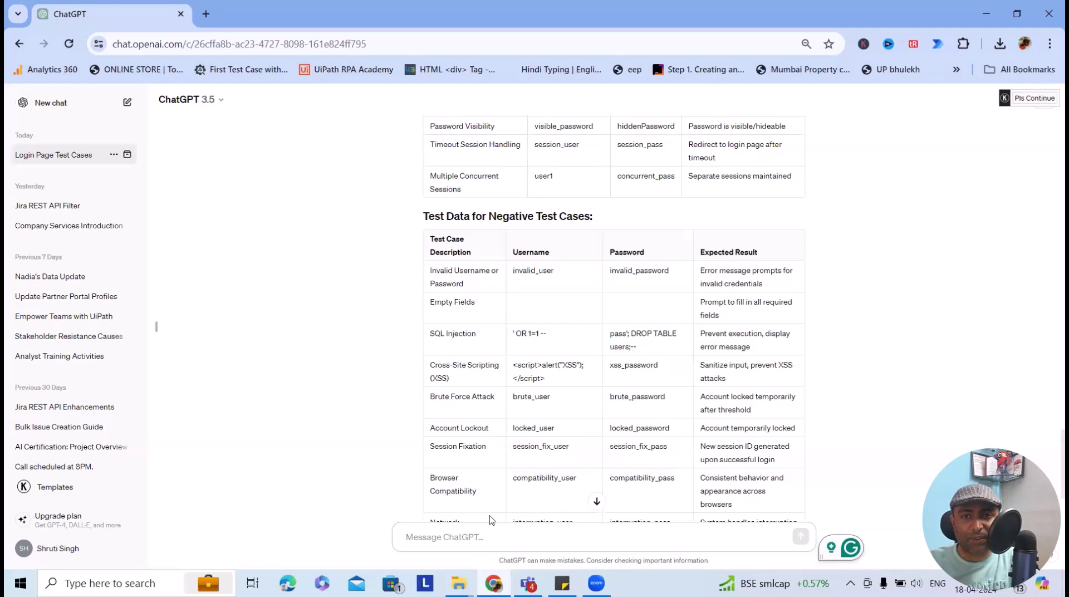
{"action": "scroll", "coordinate": [490, 502], "scroll_direction": "down", "scroll_amount": 10}
{"action": "scroll", "coordinate": [532, 253], "scroll_direction": "up", "scroll_amount": 1}
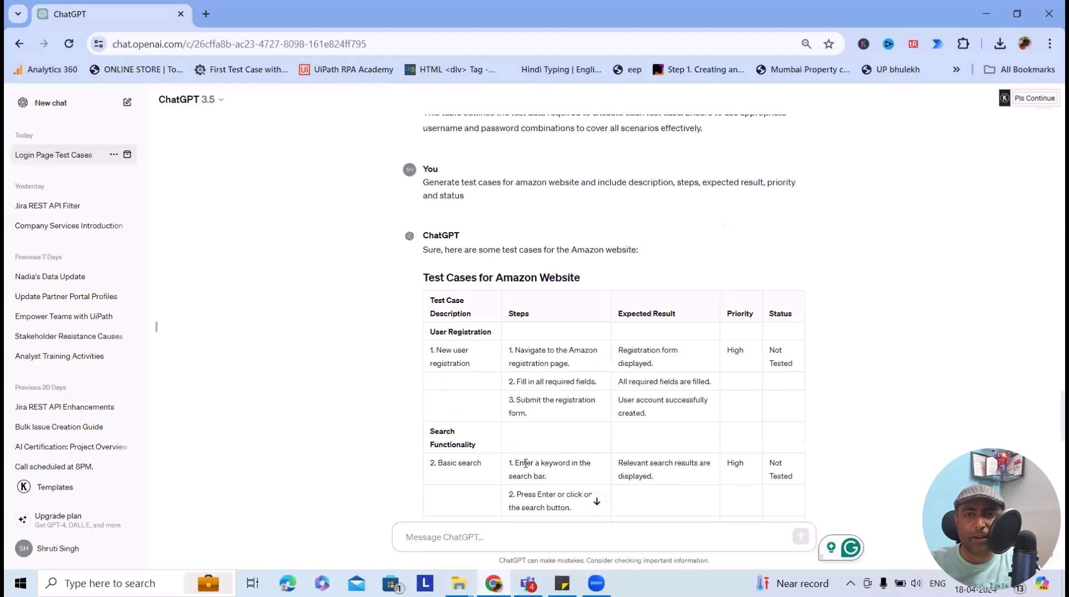
{"action": "left_click", "coordinate": [536, 521]}
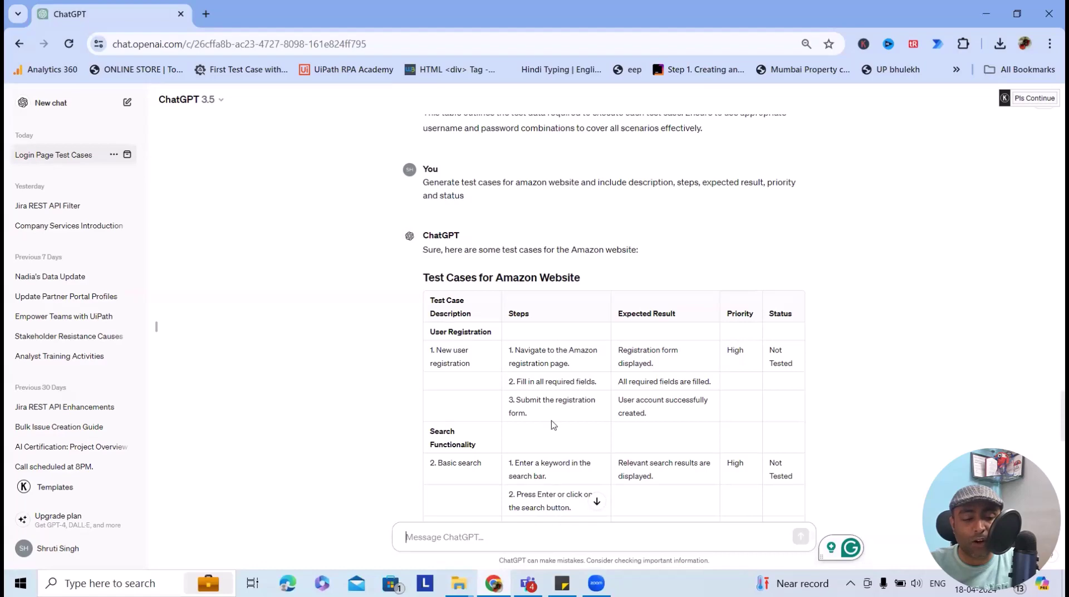
{"action": "scroll", "coordinate": [554, 423], "scroll_direction": "down", "scroll_amount": 2}
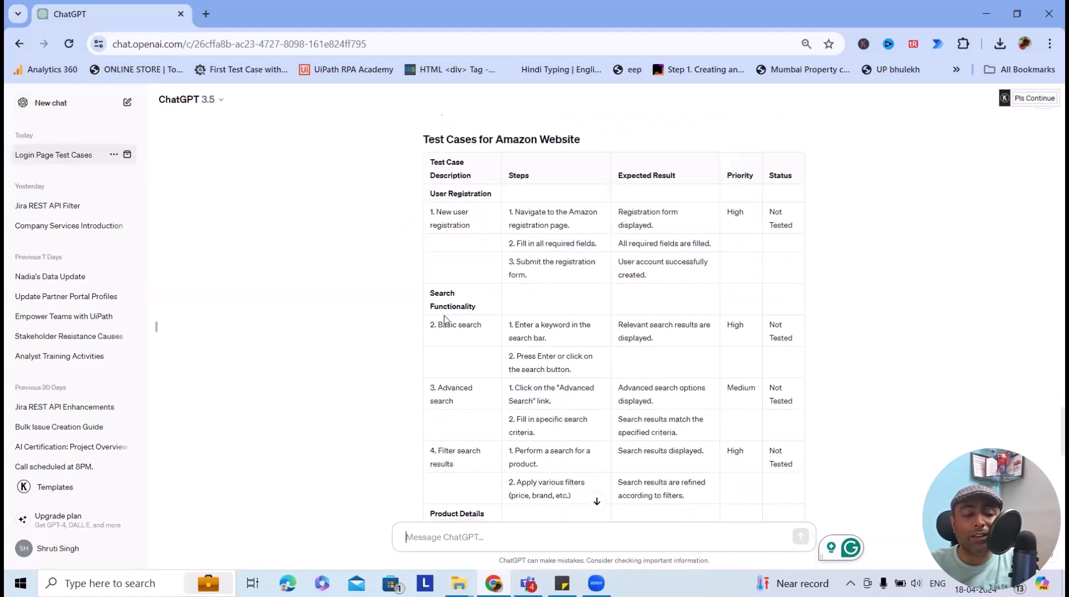
{"action": "scroll", "coordinate": [445, 317], "scroll_direction": "down", "scroll_amount": 2}
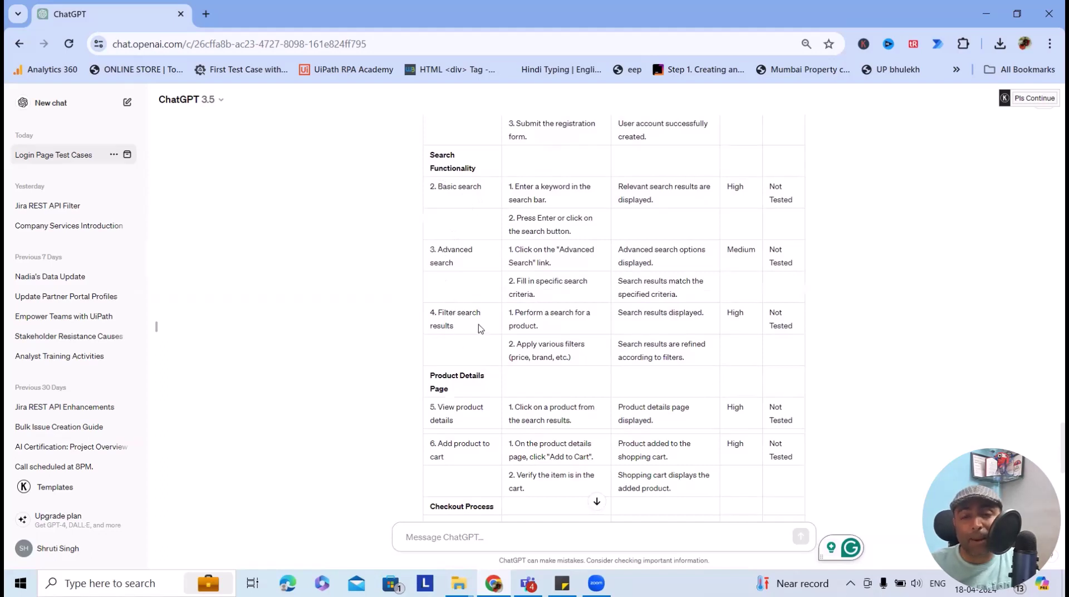
{"action": "scroll", "coordinate": [493, 296], "scroll_direction": "down", "scroll_amount": 2}
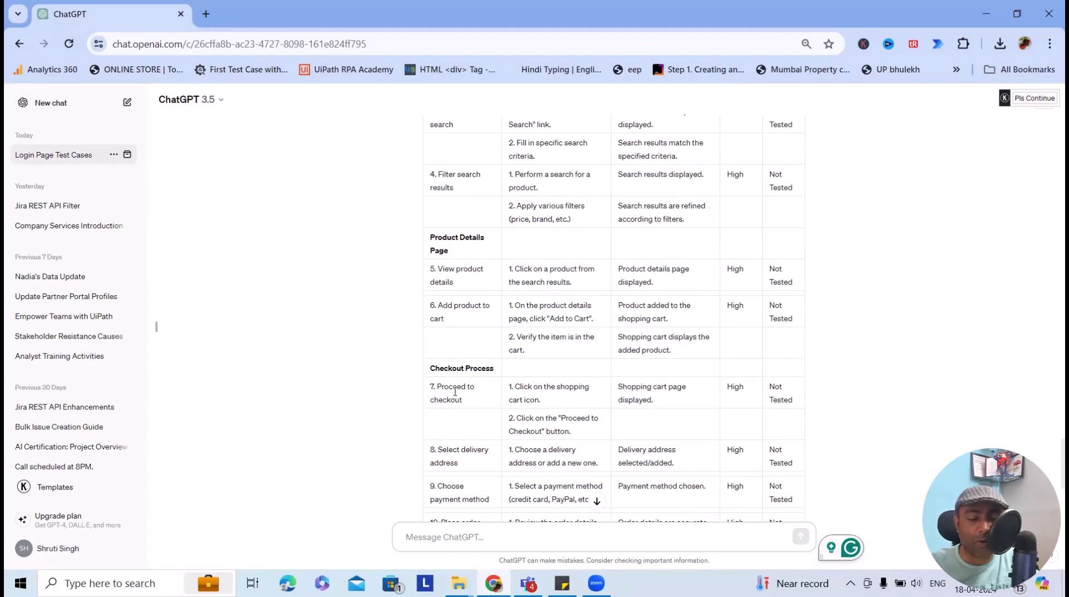
{"action": "scroll", "coordinate": [454, 362], "scroll_direction": "down", "scroll_amount": 4}
{"action": "scroll", "coordinate": [468, 260], "scroll_direction": "up", "scroll_amount": 1}
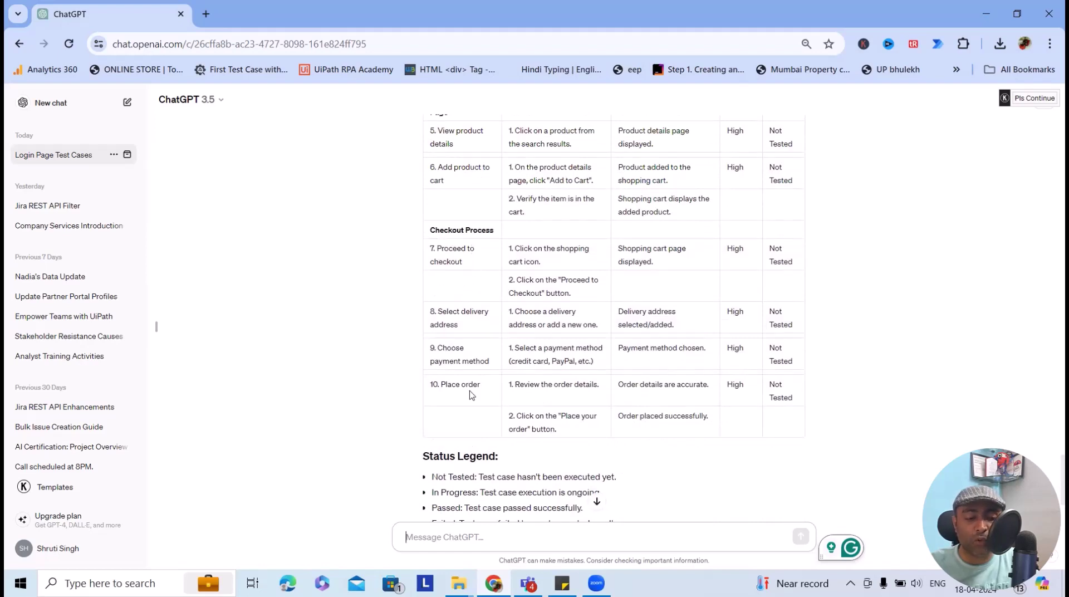
{"action": "scroll", "coordinate": [452, 401], "scroll_direction": "down", "scroll_amount": 1}
{"action": "scroll", "coordinate": [434, 407], "scroll_direction": "up", "scroll_amount": 2}
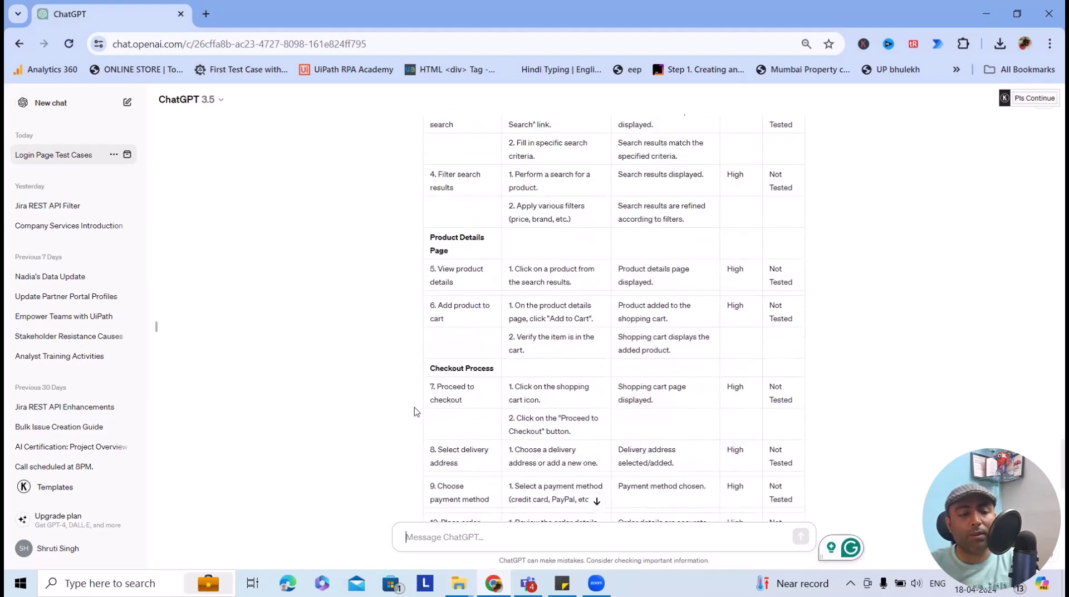
Send 'add all test cases of Checkout Process for above', pasting the copied Checkout Process heading
{"action": "left_click_drag", "start_coordinate": [498, 365], "coordinate": [428, 372]}
{"action": "key", "text": "ctrl+c"}
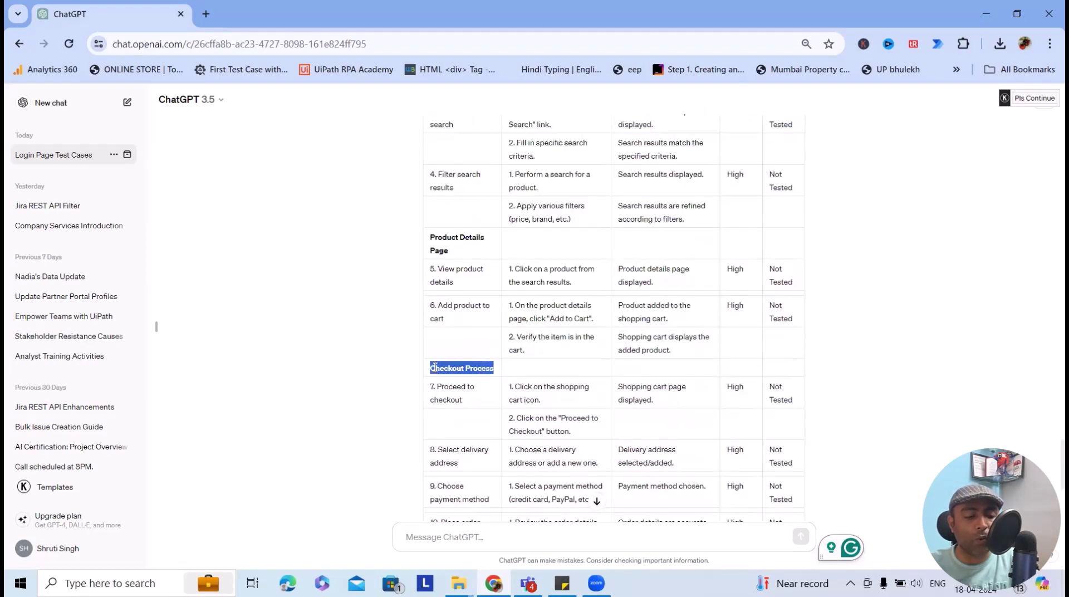
{"action": "type", "text": "add all test cases of"}
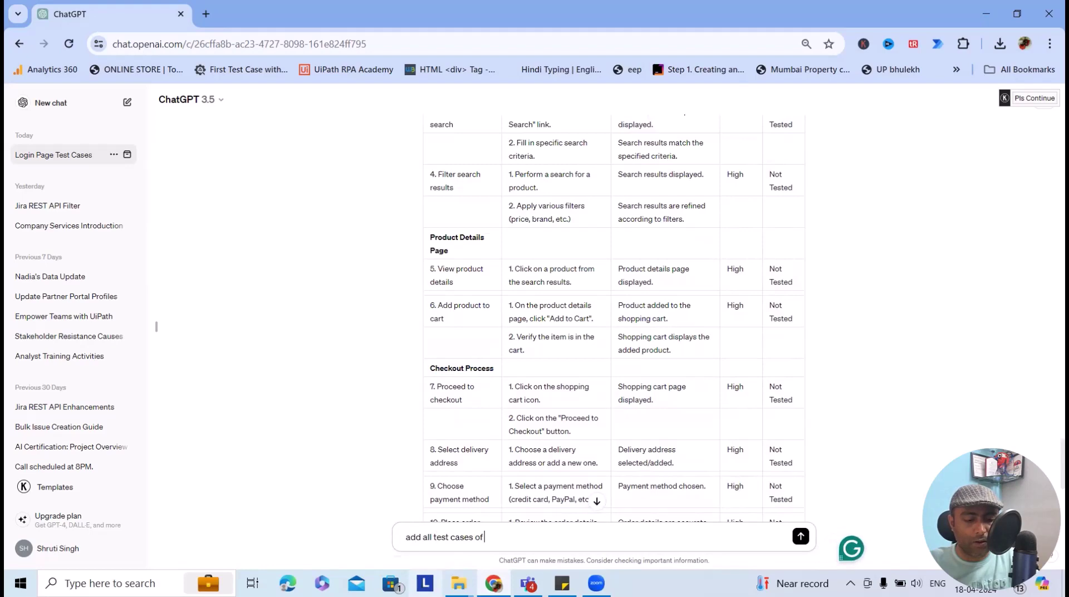
{"action": "key", "text": "ctrl+v"}
{"action": "type", "text": "for "}
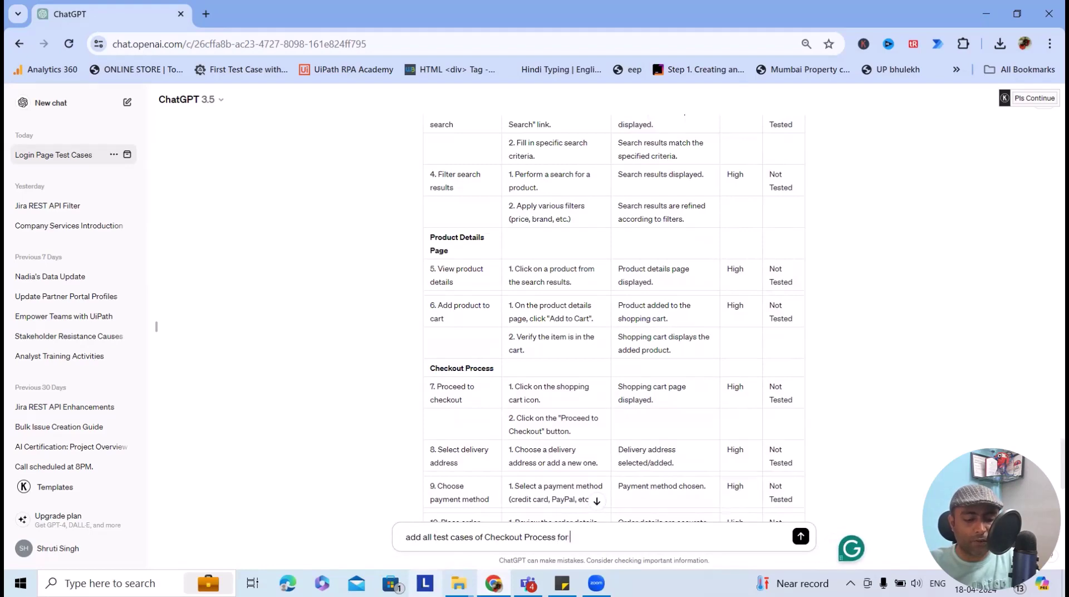
{"action": "type", "text": "above"}
{"action": "key", "text": "Return"}
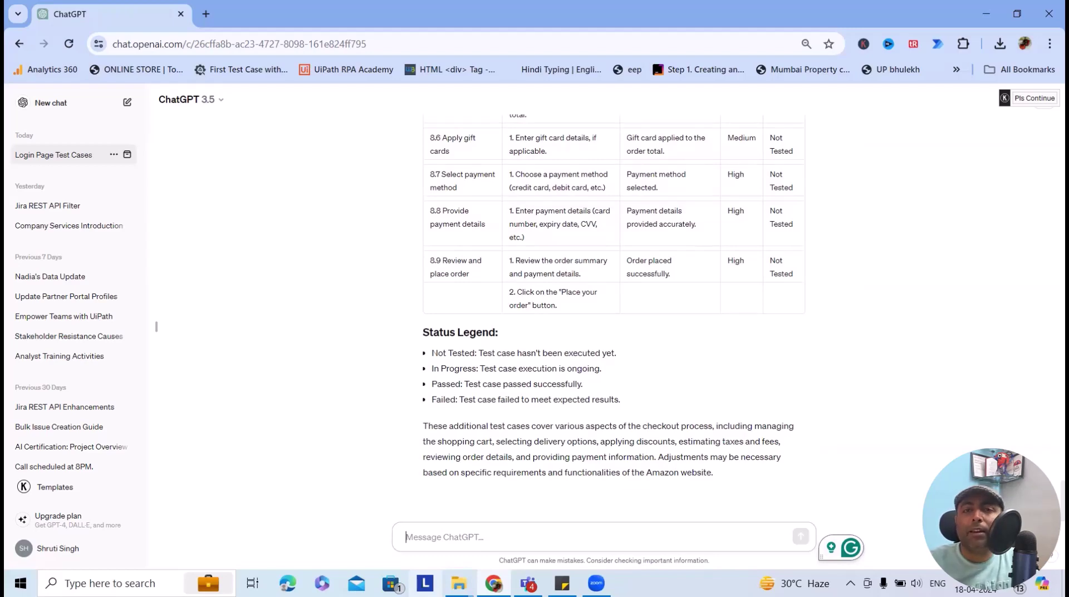
{"action": "scroll", "coordinate": [536, 349], "scroll_direction": "up", "scroll_amount": 4}
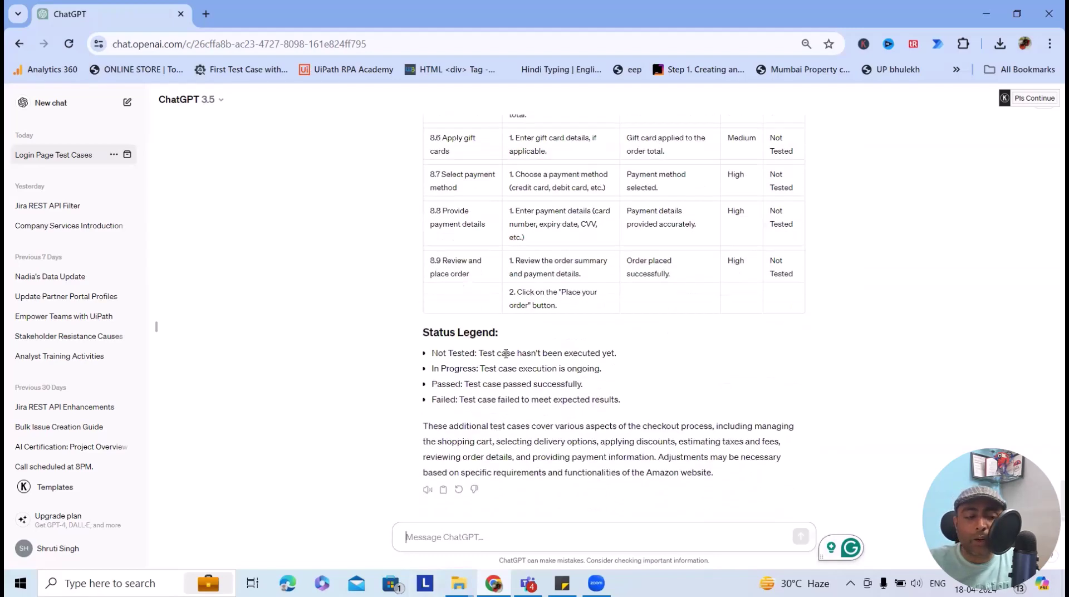
{"action": "scroll", "coordinate": [536, 348], "scroll_direction": "up", "scroll_amount": 1}
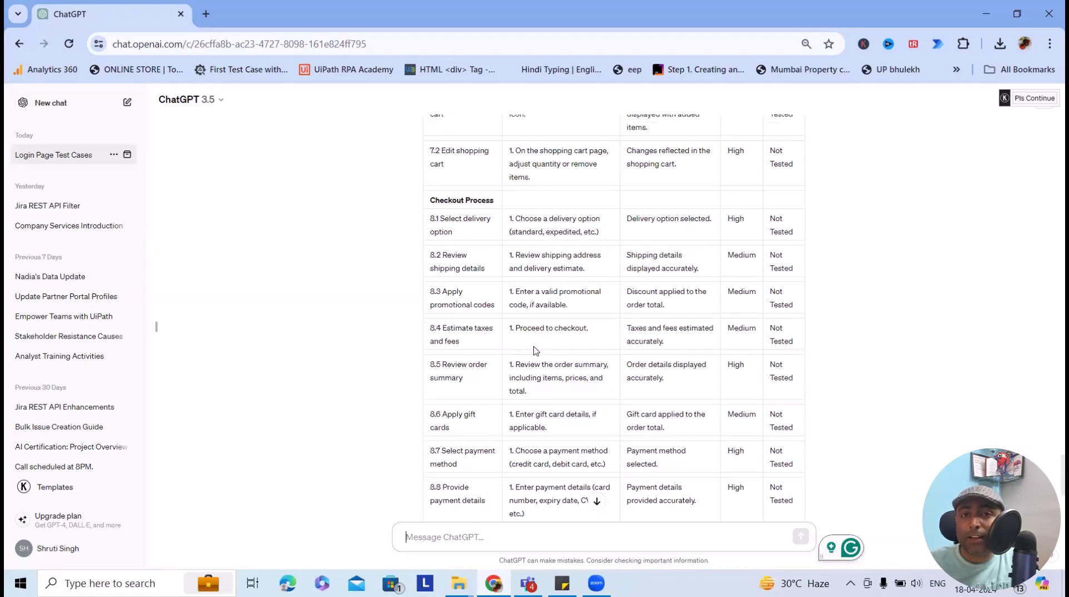